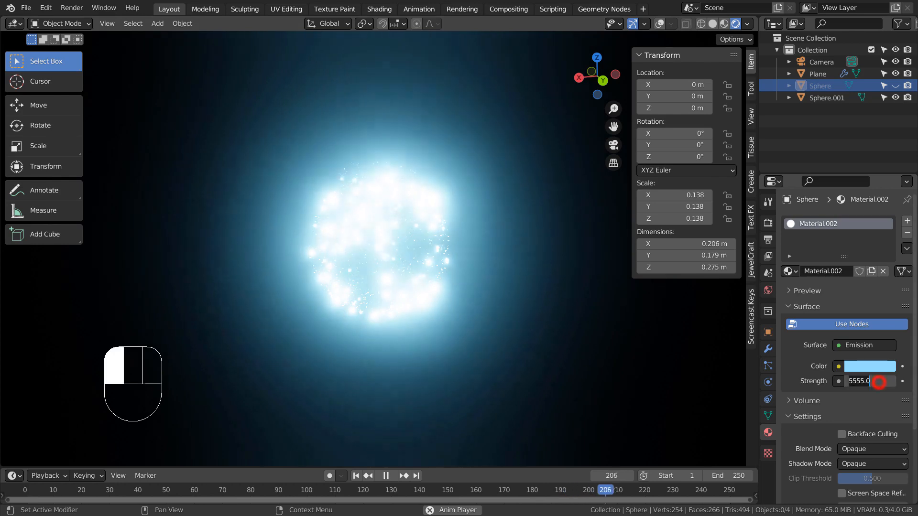
- Set the emission strength of the Sphere object's material to 1111
{"action": "type", "text": "1111"}
{"action": "key", "text": "Return"}
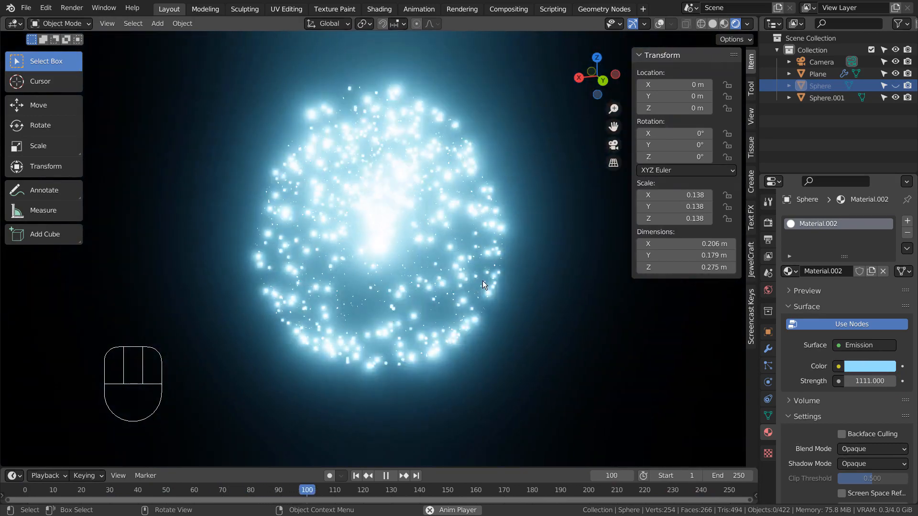
{"action": "middle_click_drag", "start_coordinate": [483, 280], "coordinate": [530, 308]}
- Switch the viewport to solid shading and pause the animation while viewing the particle burst
{"action": "left_click", "coordinate": [712, 24]}
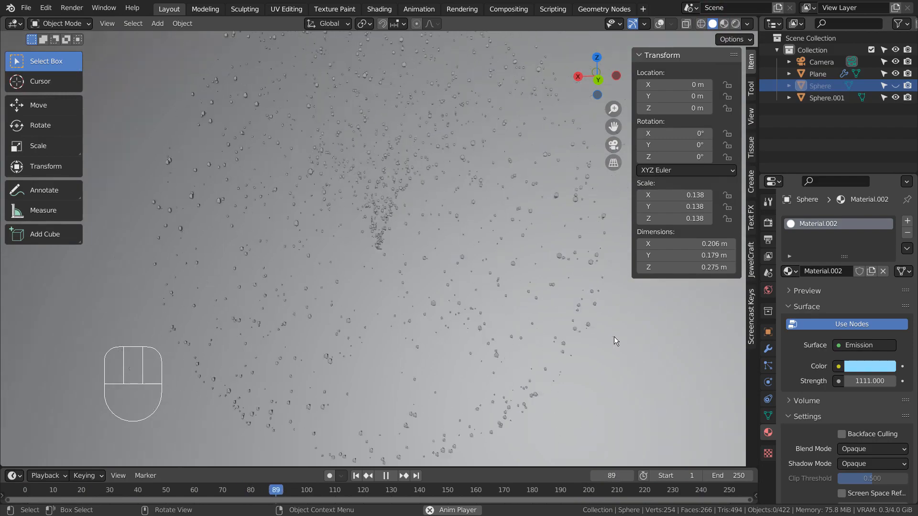
{"action": "middle_click_drag", "start_coordinate": [624, 345], "coordinate": [548, 381]}
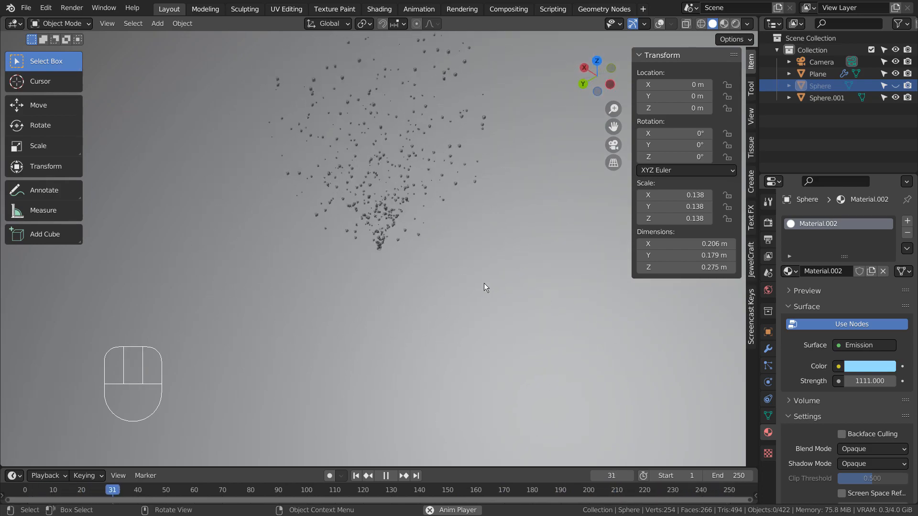
{"action": "key", "text": "space"}
- Hide the Plane and both sphere objects and turn on the viewport overlays
{"action": "left_click", "coordinate": [817, 74]}
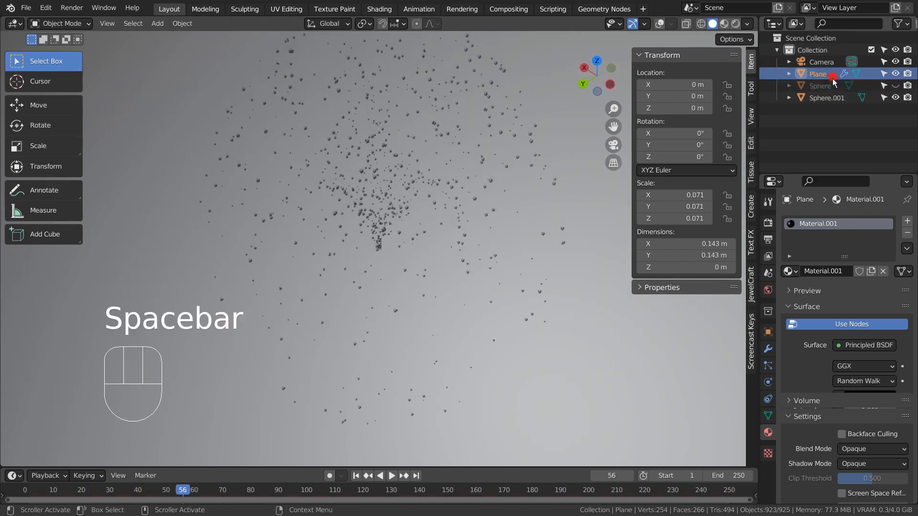
{"action": "left_click", "coordinate": [827, 97], "text": "shift"}
{"action": "key", "text": "h"}
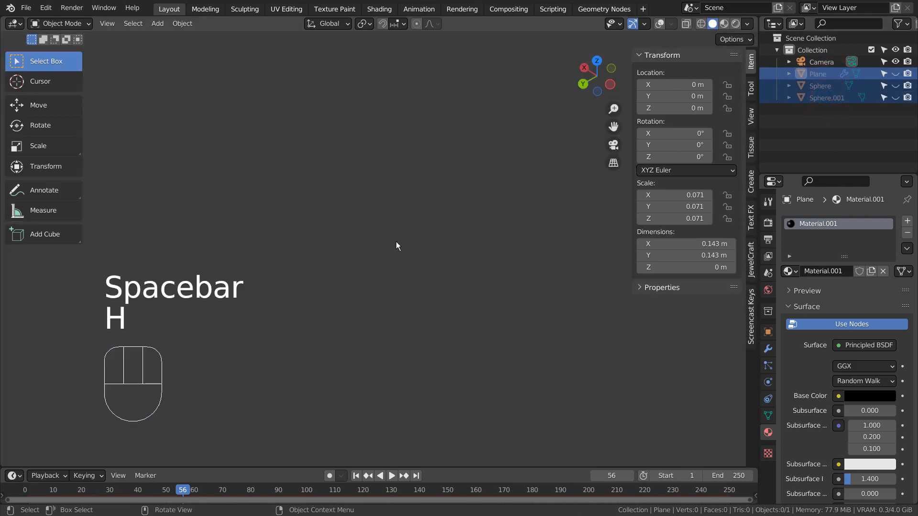
{"action": "left_click", "coordinate": [662, 24]}
- Add a new mesh plane at the world origin and give it a particle system
{"action": "key", "text": "shift+a"}
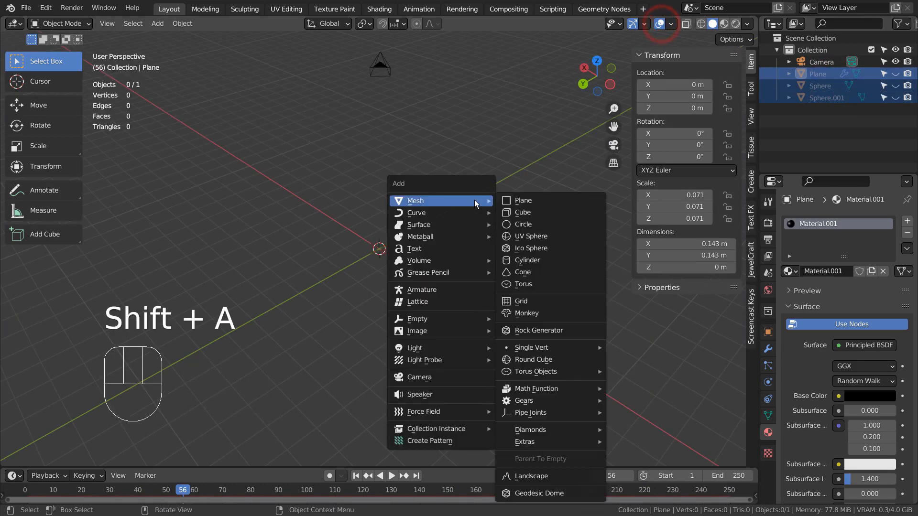
{"action": "left_click", "coordinate": [519, 199]}
{"action": "middle_click_drag", "start_coordinate": [483, 308], "coordinate": [444, 326]}
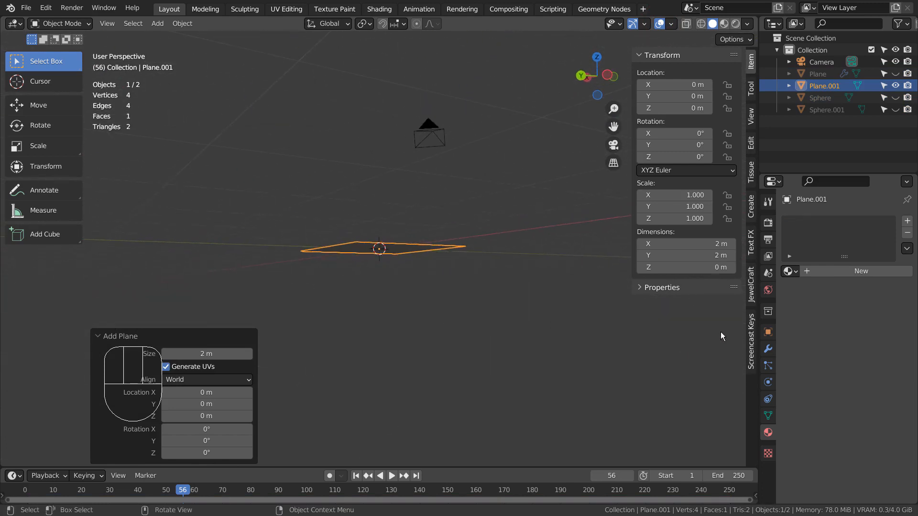
{"action": "left_click", "coordinate": [768, 364]}
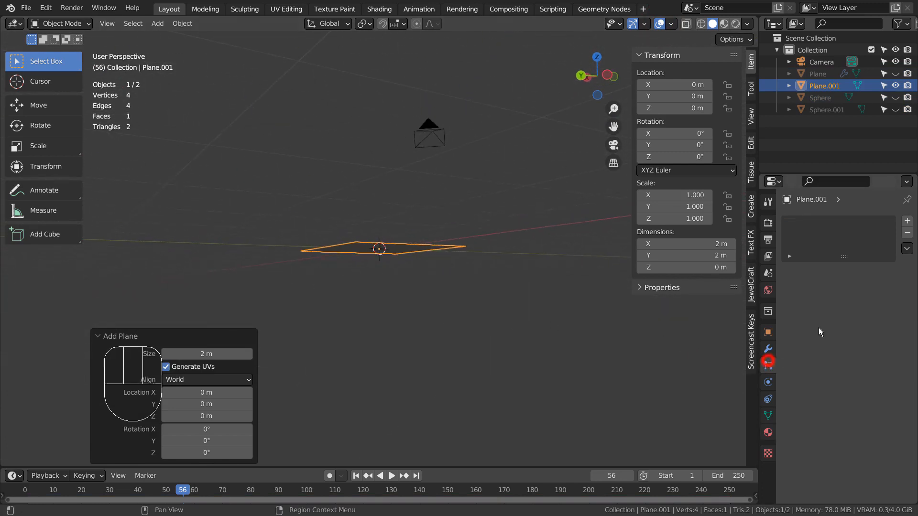
{"action": "left_click", "coordinate": [906, 221]}
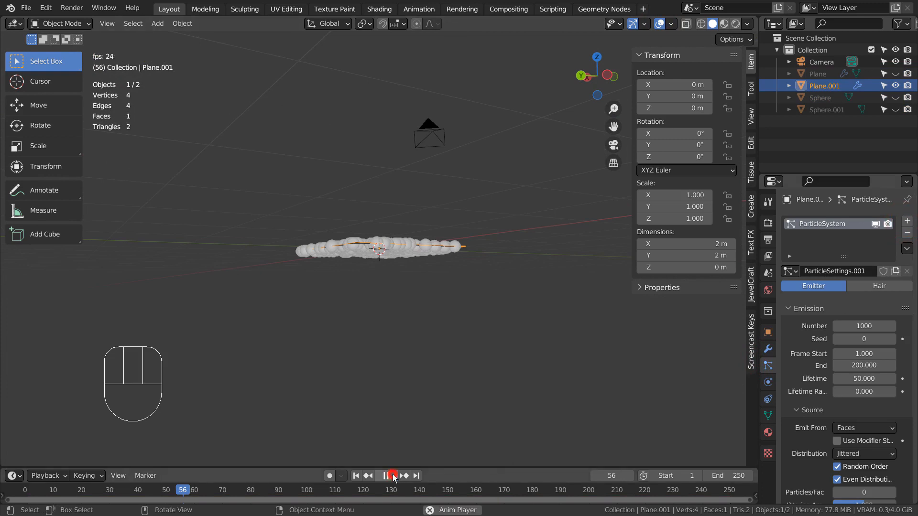
- Examine how the particles leave the new plane and when they vanish during playback
{"action": "scroll", "coordinate": [494, 346], "scroll_direction": "down", "scroll_amount": 8}
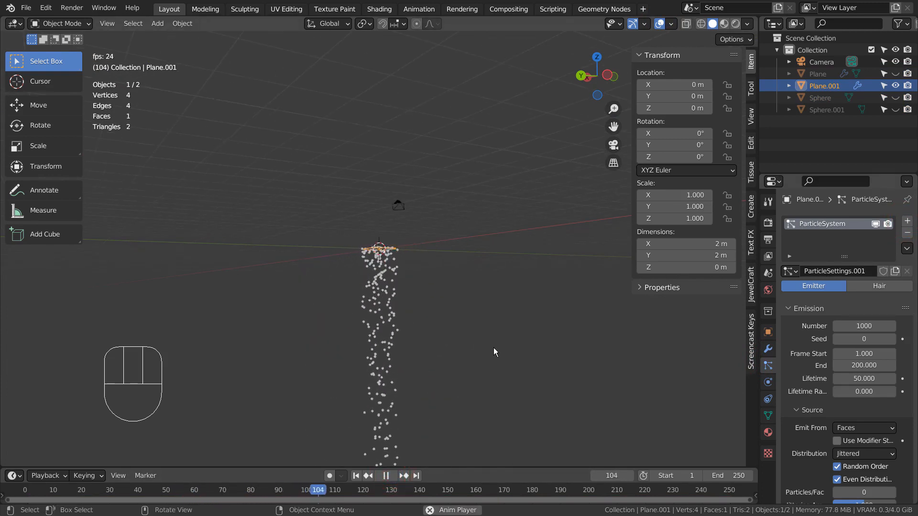
{"action": "middle_click_drag", "start_coordinate": [494, 349], "coordinate": [527, 300]}
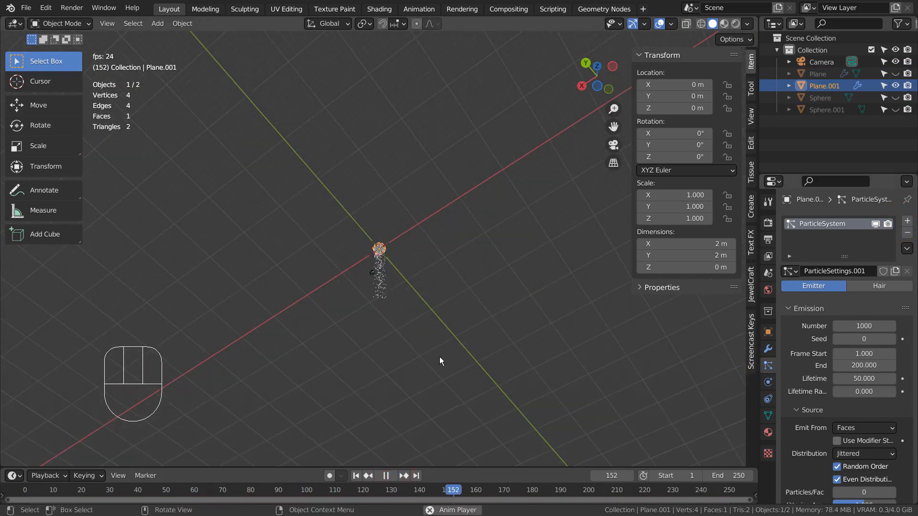
{"action": "scroll", "coordinate": [400, 372], "scroll_direction": "up", "scroll_amount": 2}
{"action": "middle_click_drag", "start_coordinate": [400, 372], "coordinate": [440, 295], "text": "shift"}
{"action": "scroll", "coordinate": [480, 317], "scroll_direction": "up", "scroll_amount": 3}
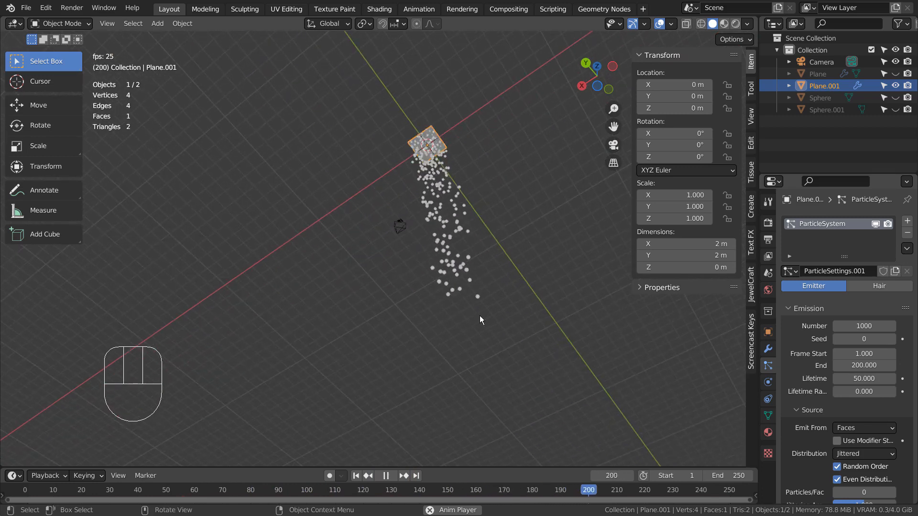
{"action": "scroll", "coordinate": [530, 326], "scroll_direction": "up", "scroll_amount": 1}
{"action": "middle_click_drag", "start_coordinate": [546, 348], "coordinate": [507, 354], "text": "shift"}
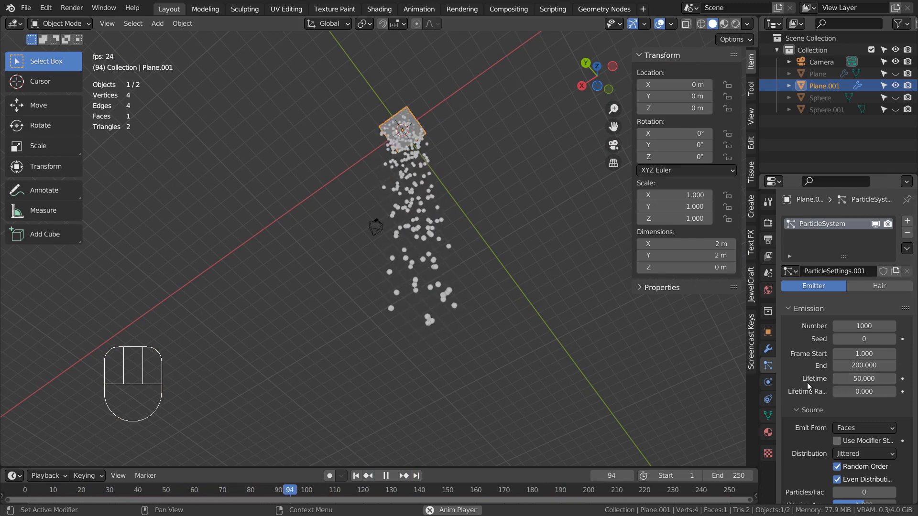
- Set the particle lifetime to 250 frames and view the particle stream during playback
{"action": "left_click", "coordinate": [860, 378]}
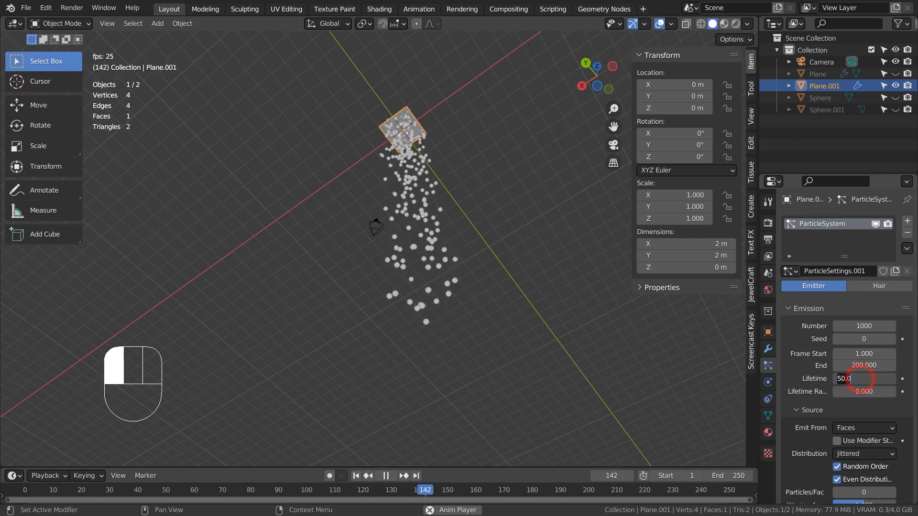
{"action": "type", "text": "250"}
{"action": "key", "text": "Return"}
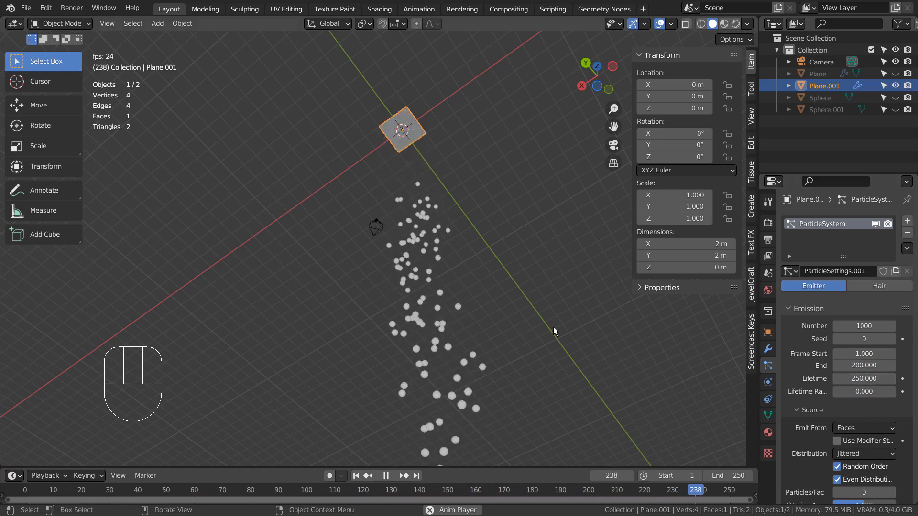
{"action": "scroll", "coordinate": [553, 327], "scroll_direction": "down", "scroll_amount": 8}
{"action": "middle_click_drag", "start_coordinate": [552, 327], "coordinate": [492, 322]}
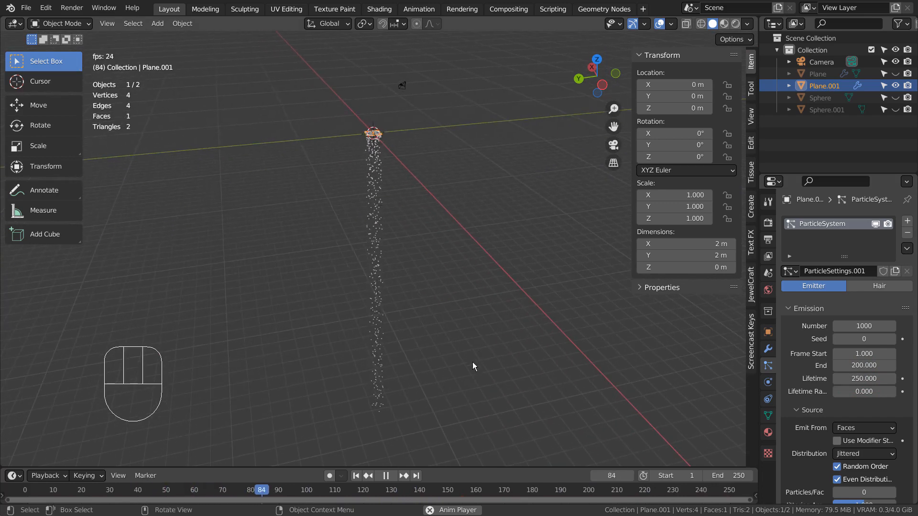
{"action": "middle_click_drag", "start_coordinate": [473, 367], "coordinate": [480, 428]}
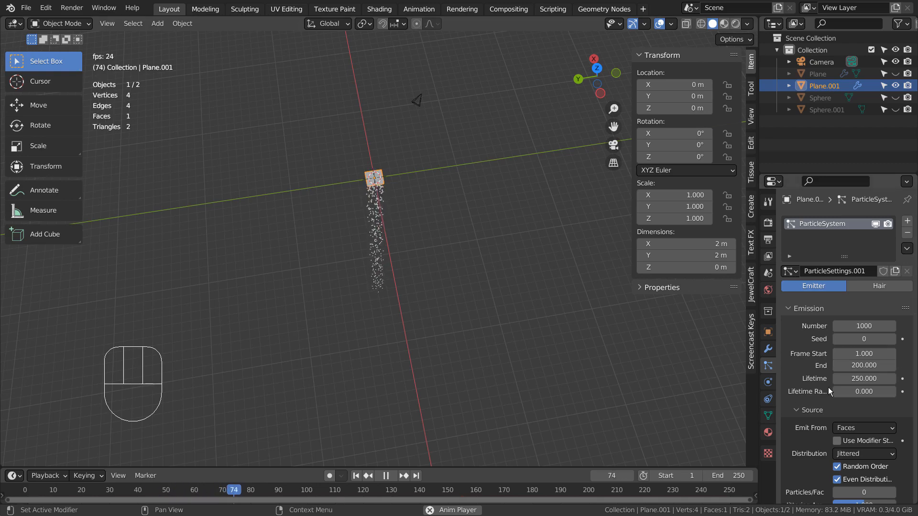
- Look through the particle settings and set the particle lifetime to 50 frames
{"action": "scroll", "coordinate": [830, 391], "scroll_direction": "down", "scroll_amount": 10}
{"action": "scroll", "coordinate": [830, 391], "scroll_direction": "down", "scroll_amount": 5}
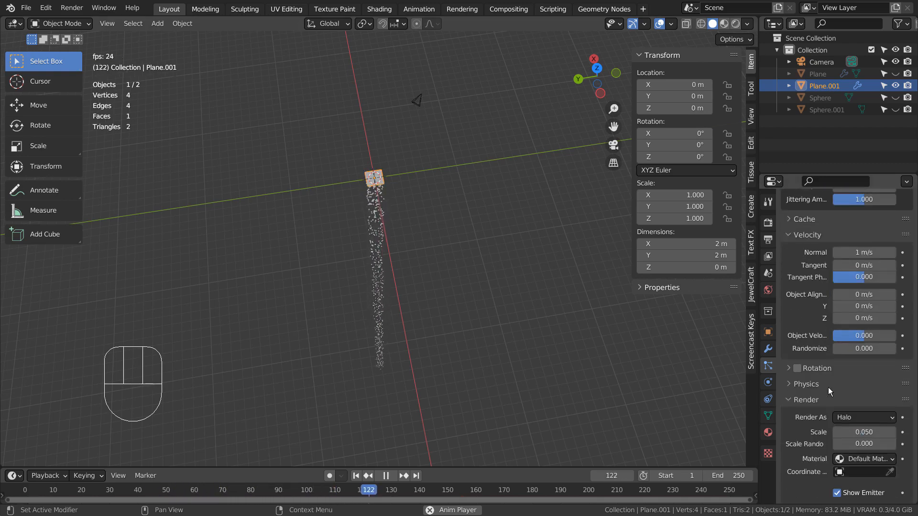
{"action": "scroll", "coordinate": [828, 387], "scroll_direction": "down", "scroll_amount": 9}
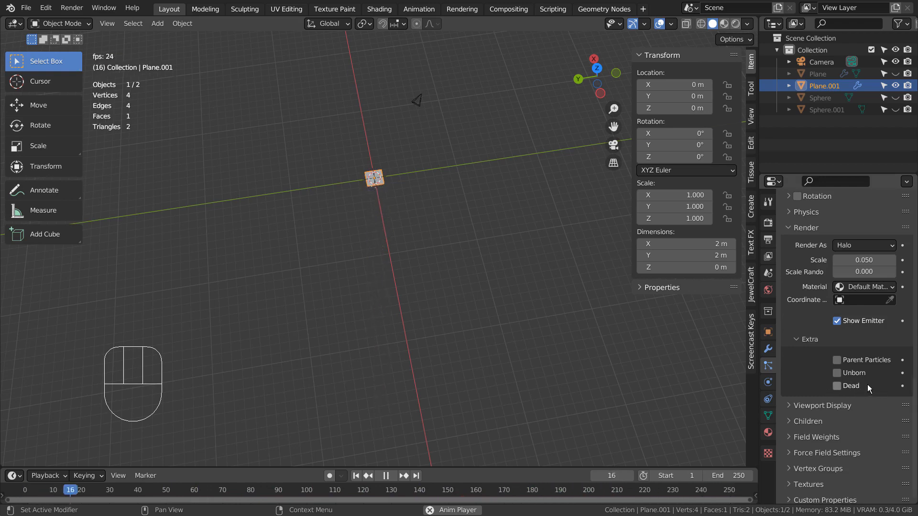
{"action": "scroll", "coordinate": [868, 386], "scroll_direction": "up", "scroll_amount": 15}
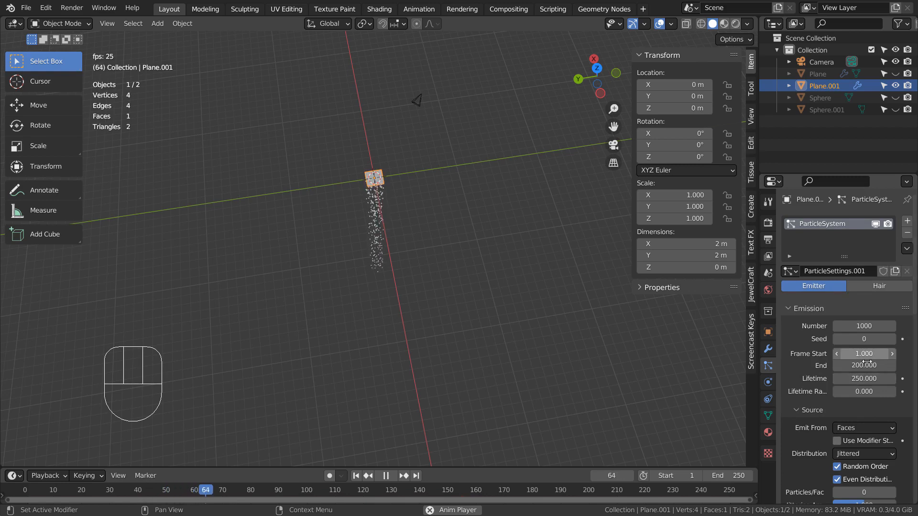
{"action": "double_click", "coordinate": [867, 376]}
{"action": "type", "text": "50"}
{"action": "key", "text": "Return"}
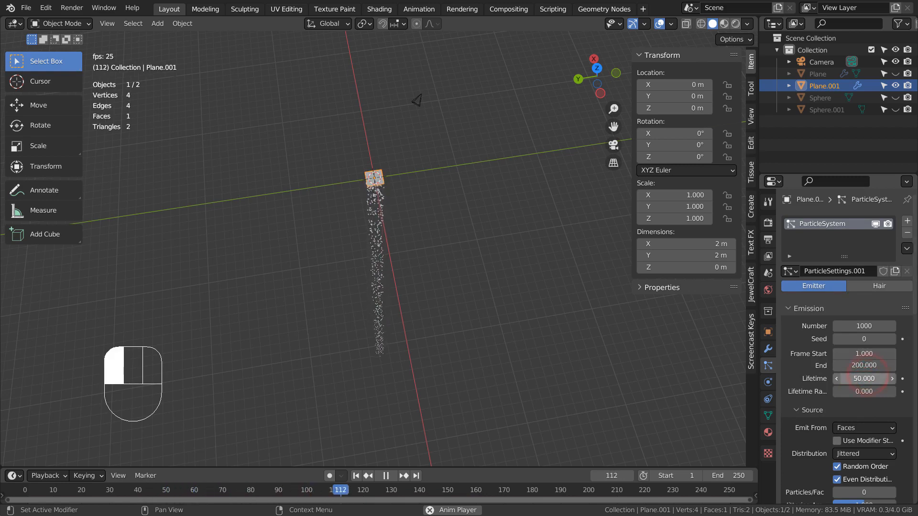
- Enable rendering of dead particles in the particle system's extra render options
{"action": "scroll", "coordinate": [875, 378], "scroll_direction": "down", "scroll_amount": 15}
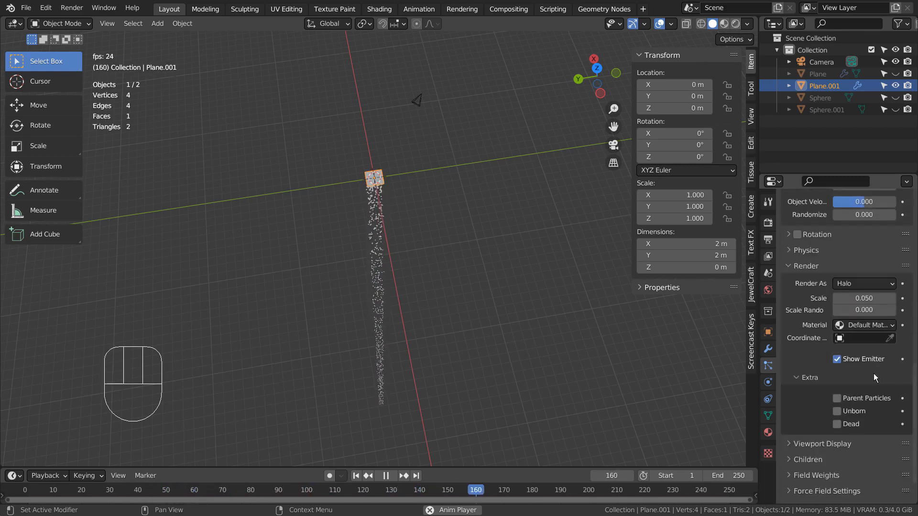
{"action": "left_click", "coordinate": [836, 424]}
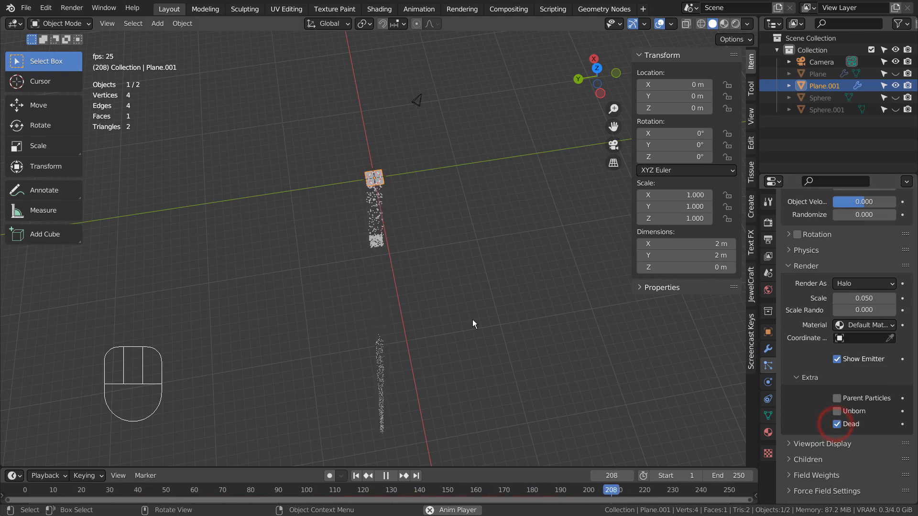
{"action": "middle_click_drag", "start_coordinate": [416, 242], "coordinate": [462, 202]}
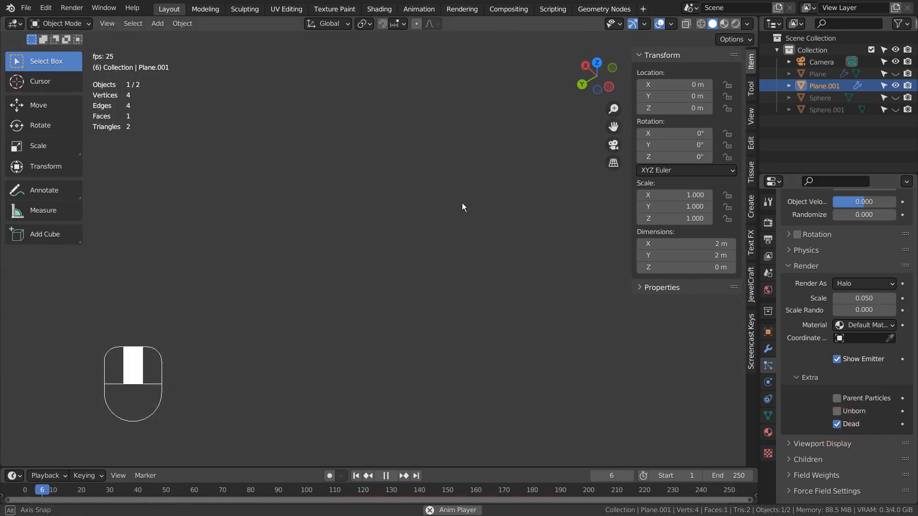
- Examine from near and far where the dead particles gather below the plane during playback
{"action": "scroll", "coordinate": [409, 237], "scroll_direction": "down", "scroll_amount": 8}
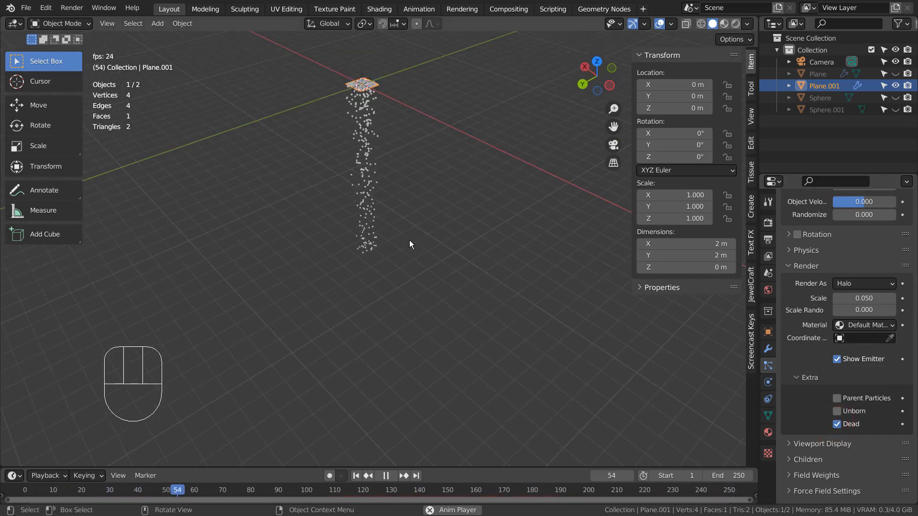
{"action": "scroll", "coordinate": [410, 246], "scroll_direction": "up", "scroll_amount": 8}
{"action": "middle_click_drag", "start_coordinate": [425, 255], "coordinate": [394, 363], "text": "shift"}
{"action": "scroll", "coordinate": [541, 263], "scroll_direction": "up", "scroll_amount": 4}
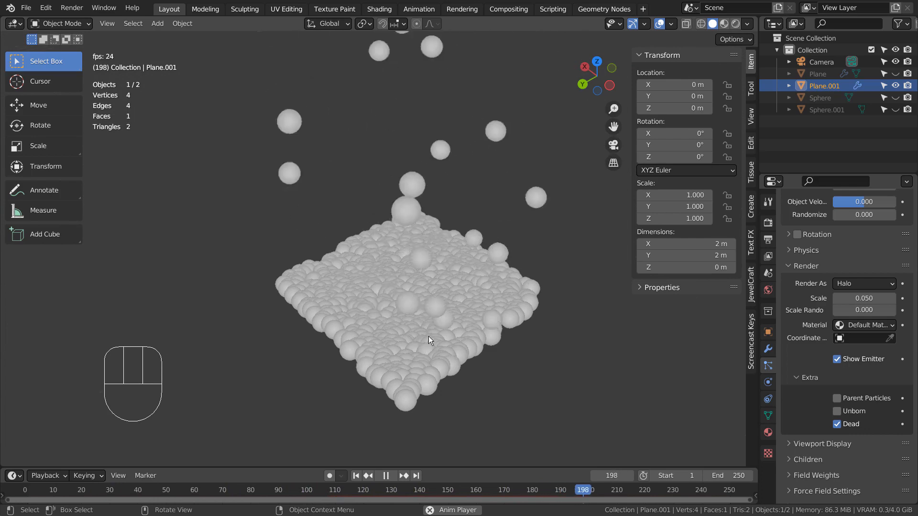
{"action": "scroll", "coordinate": [431, 336], "scroll_direction": "down", "scroll_amount": 10}
{"action": "scroll", "coordinate": [433, 336], "scroll_direction": "down", "scroll_amount": 3}
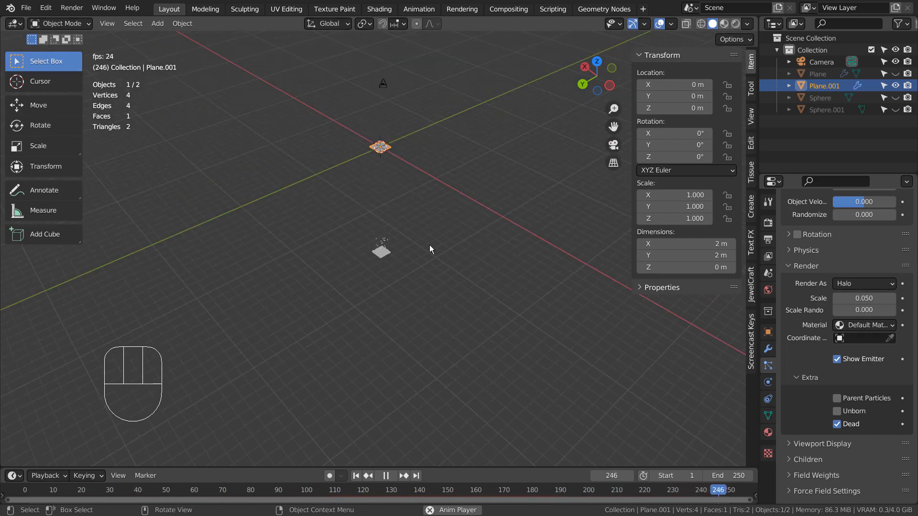
{"action": "middle_click_drag", "start_coordinate": [429, 248], "coordinate": [423, 287], "text": "shift"}
{"action": "scroll", "coordinate": [423, 288], "scroll_direction": "up", "scroll_amount": 3}
{"action": "middle_click_drag", "start_coordinate": [452, 330], "coordinate": [447, 234], "text": "shift"}
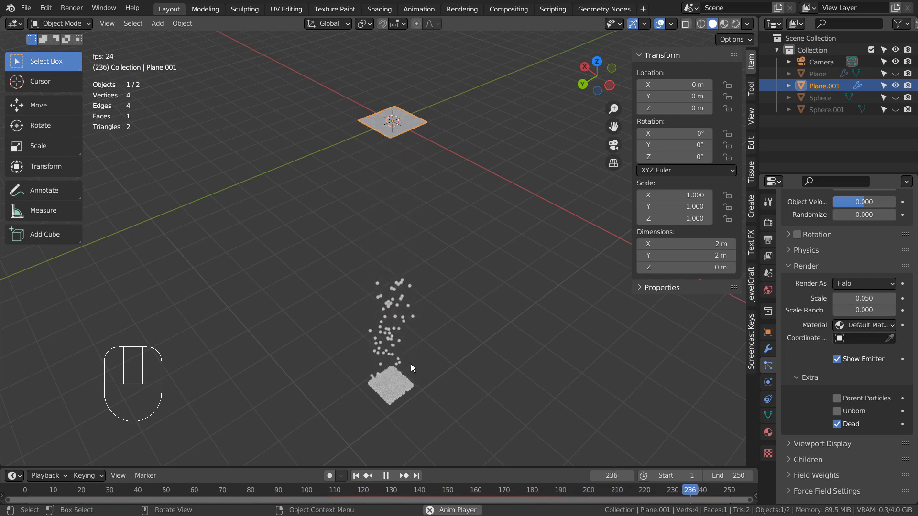
- Stop the animation and delete the demonstration plane with its particle system
{"action": "left_click", "coordinate": [386, 475]}
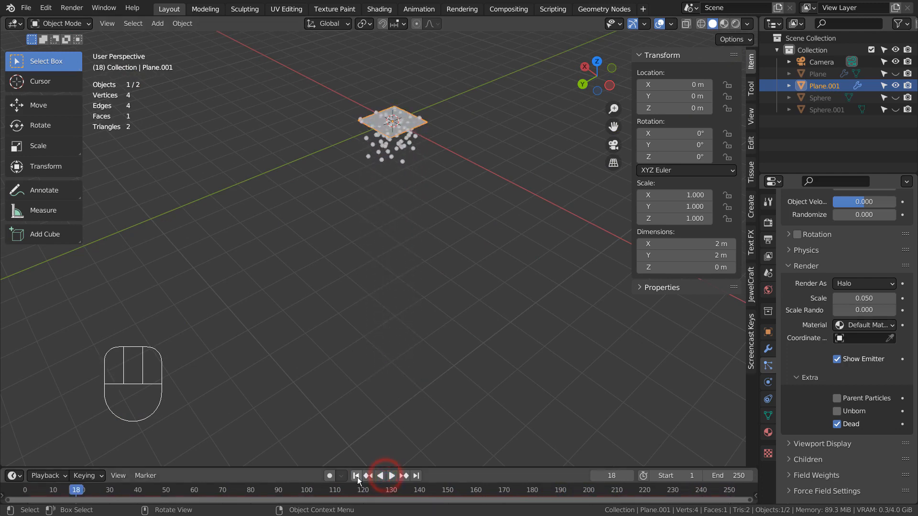
{"action": "key", "text": "x"}
{"action": "left_click", "coordinate": [403, 123]}
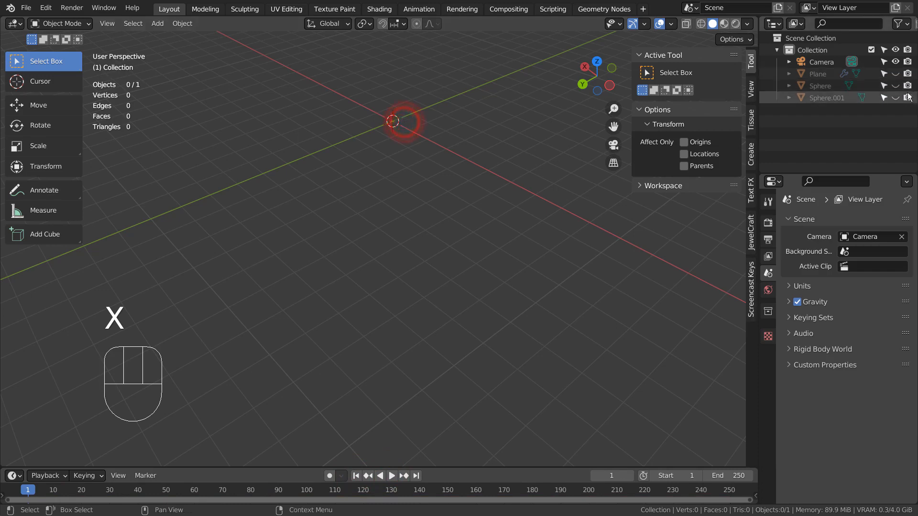
- Unhide the Plane, Sphere and Sphere.001 objects in the viewport
{"action": "left_click", "coordinate": [896, 73]}
{"action": "left_click", "coordinate": [895, 86]}
{"action": "left_click", "coordinate": [896, 98]}
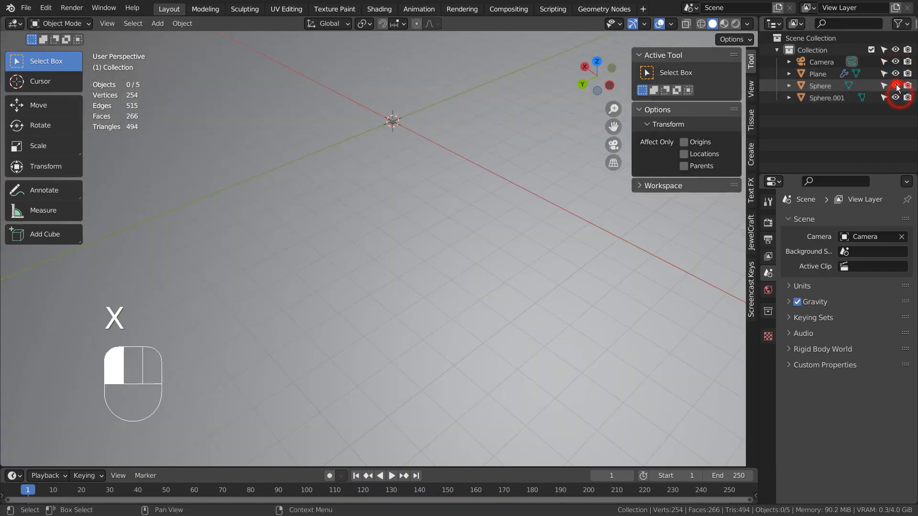
- Examine the large Sphere.001 surrounding the scene, along with the world background and render engine settings
{"action": "scroll", "coordinate": [549, 239], "scroll_direction": "down", "scroll_amount": 8}
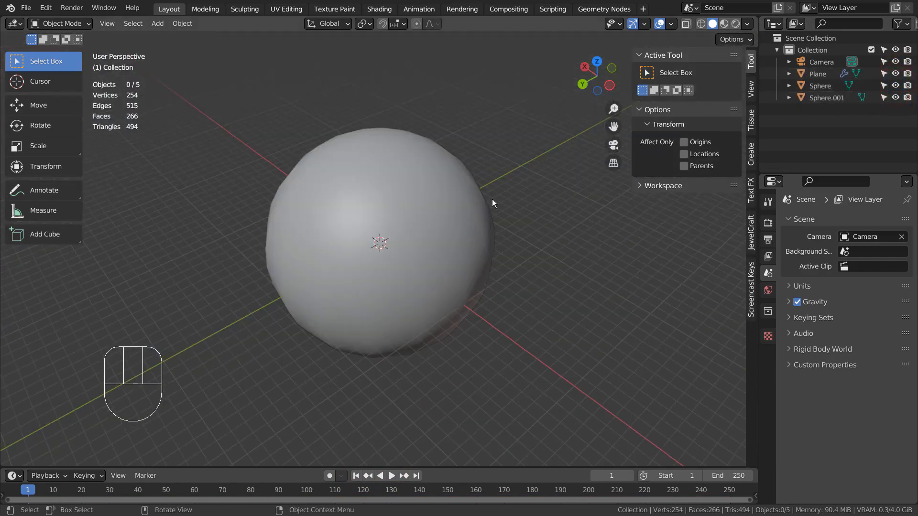
{"action": "left_click", "coordinate": [462, 209]}
{"action": "scroll", "coordinate": [506, 262], "scroll_direction": "up", "scroll_amount": 6}
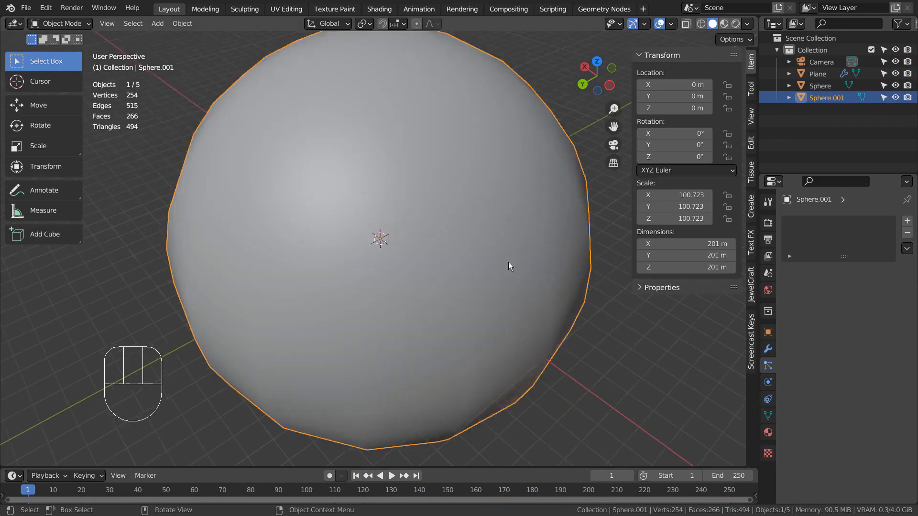
{"action": "scroll", "coordinate": [509, 262], "scroll_direction": "down", "scroll_amount": 4}
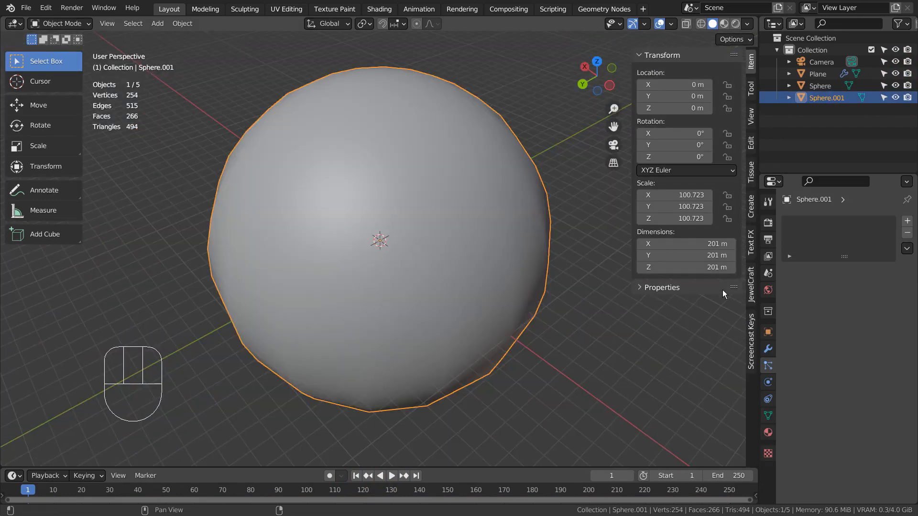
{"action": "left_click", "coordinate": [770, 286]}
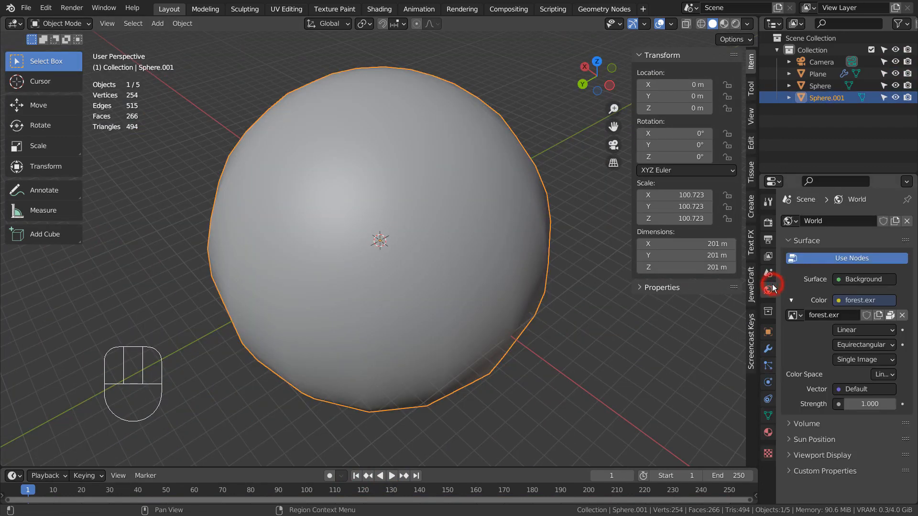
{"action": "left_click", "coordinate": [769, 223]}
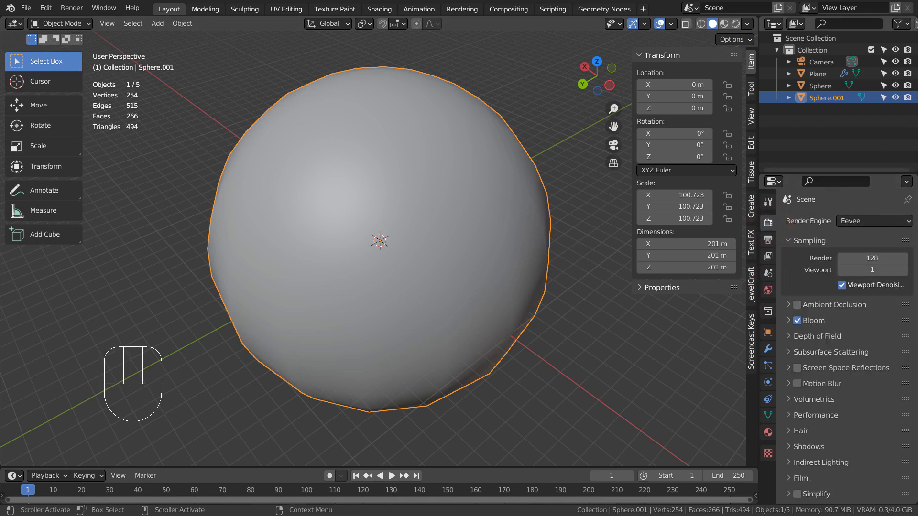
- Hide Sphere.001 in the viewport and frame the small Sphere object up close
{"action": "left_click", "coordinate": [895, 98]}
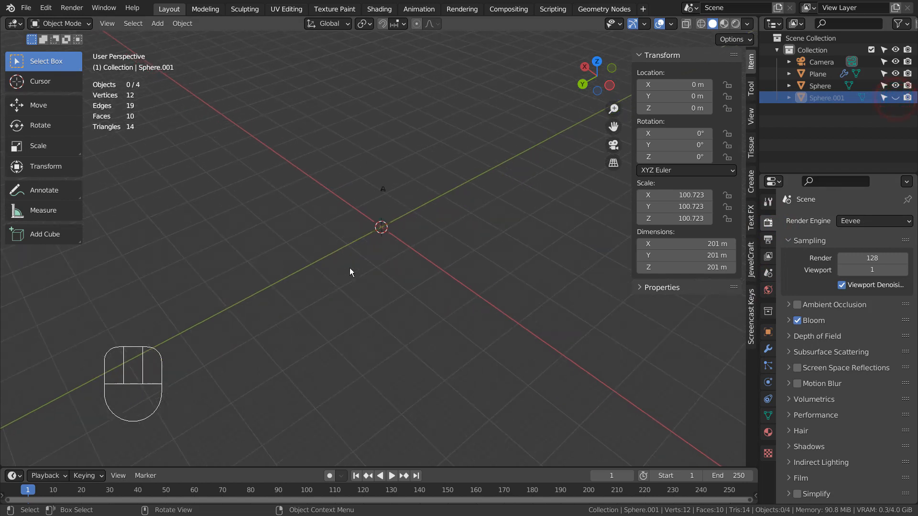
{"action": "middle_click_drag", "start_coordinate": [350, 271], "coordinate": [592, 232]}
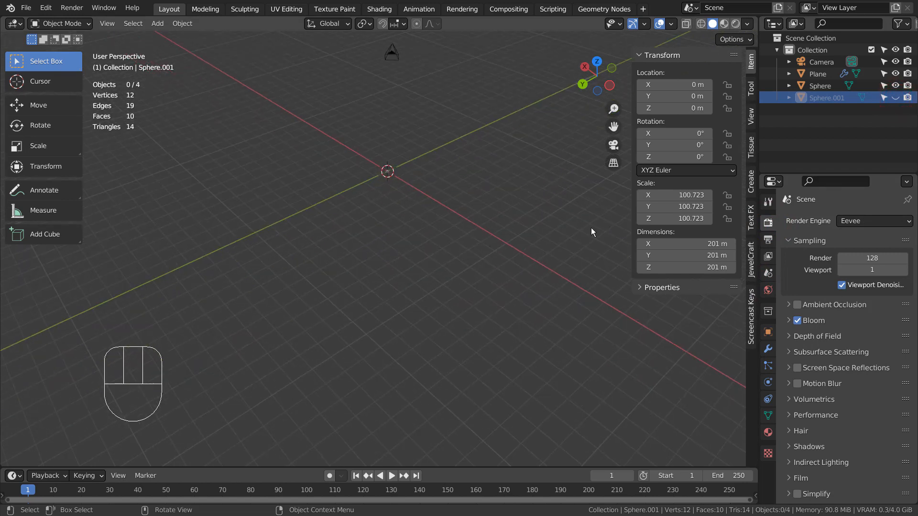
{"action": "left_click", "coordinate": [817, 85]}
{"action": "key", "text": "KP_Decimal"}
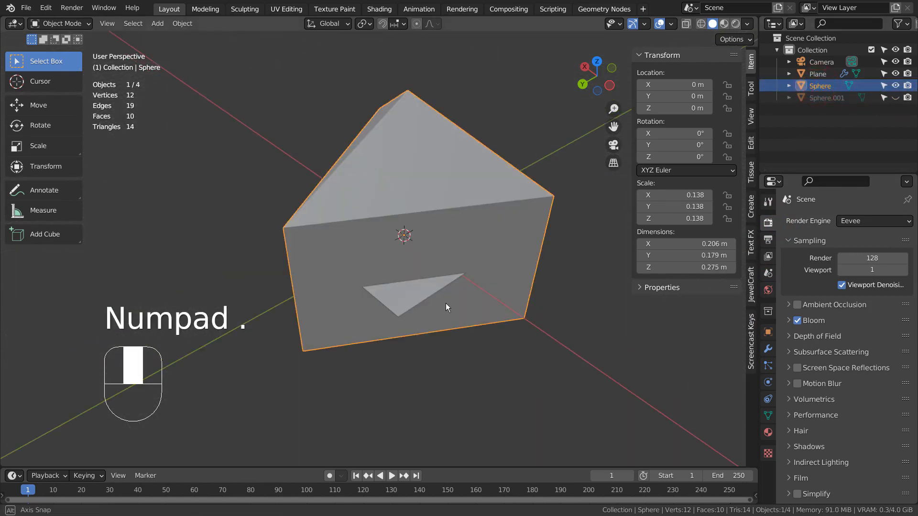
{"action": "middle_click_drag", "start_coordinate": [446, 303], "coordinate": [397, 276]}
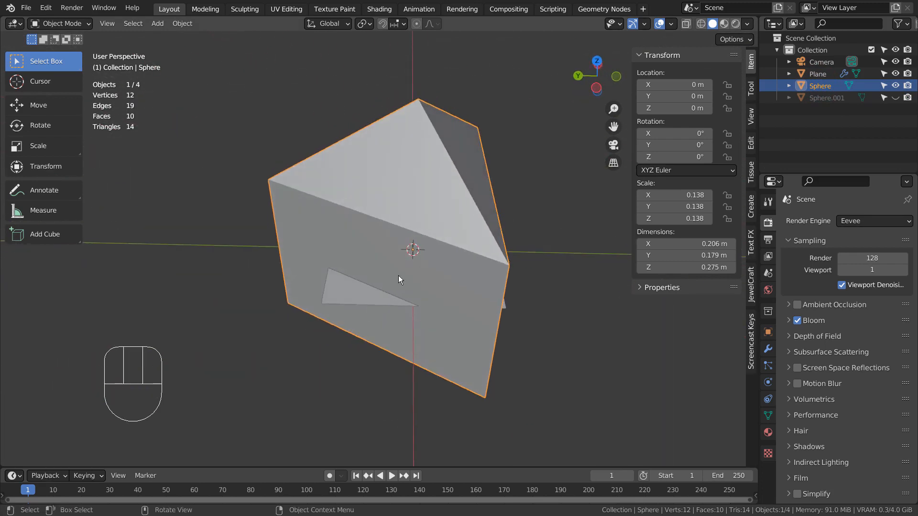
- Check the small Sphere's emission material in Material Preview and Rendered shading, ending back in Solid shading
{"action": "left_click", "coordinate": [767, 433]}
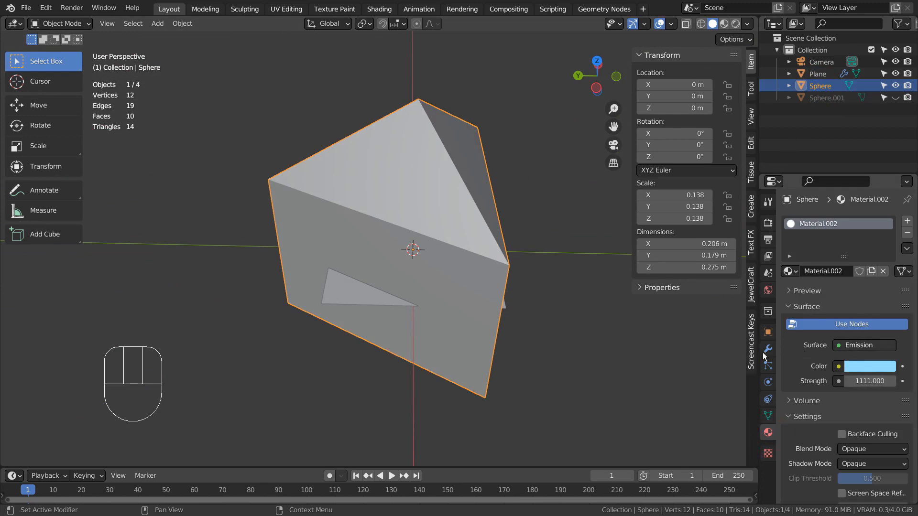
{"action": "left_click", "coordinate": [724, 24]}
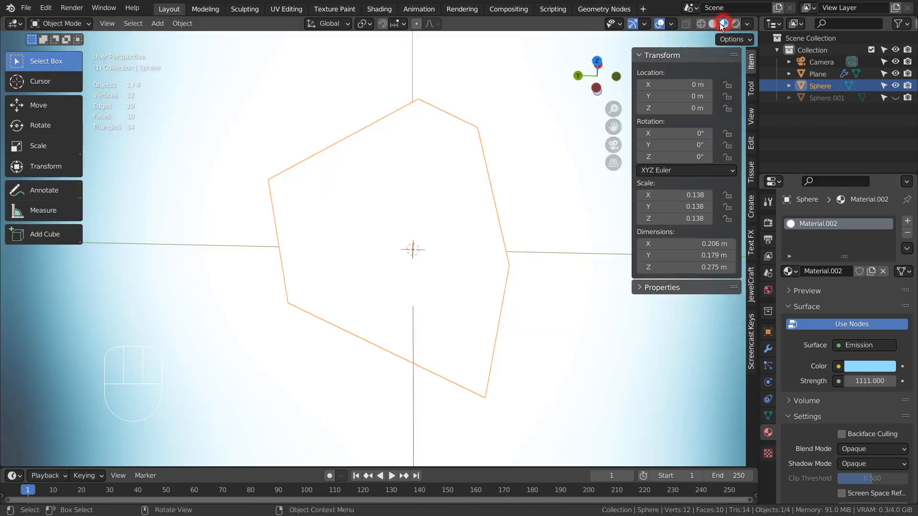
{"action": "left_click", "coordinate": [735, 24]}
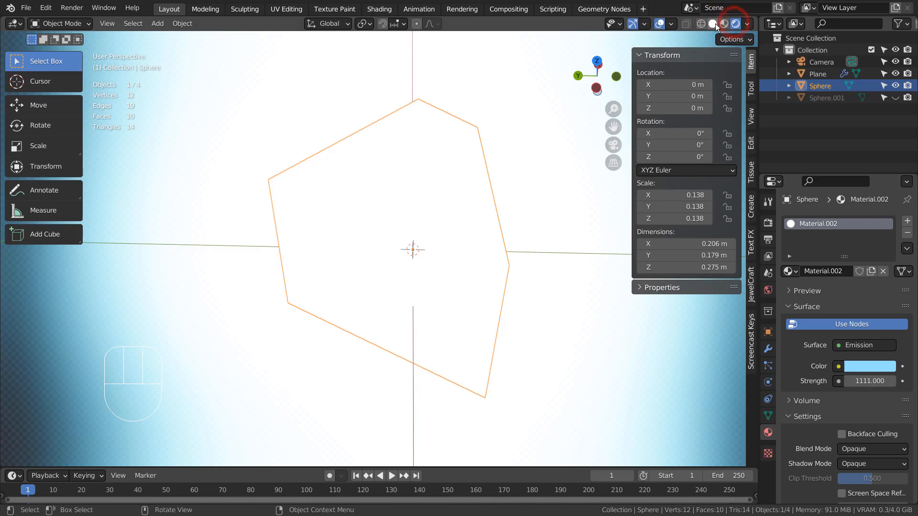
{"action": "left_click", "coordinate": [715, 24]}
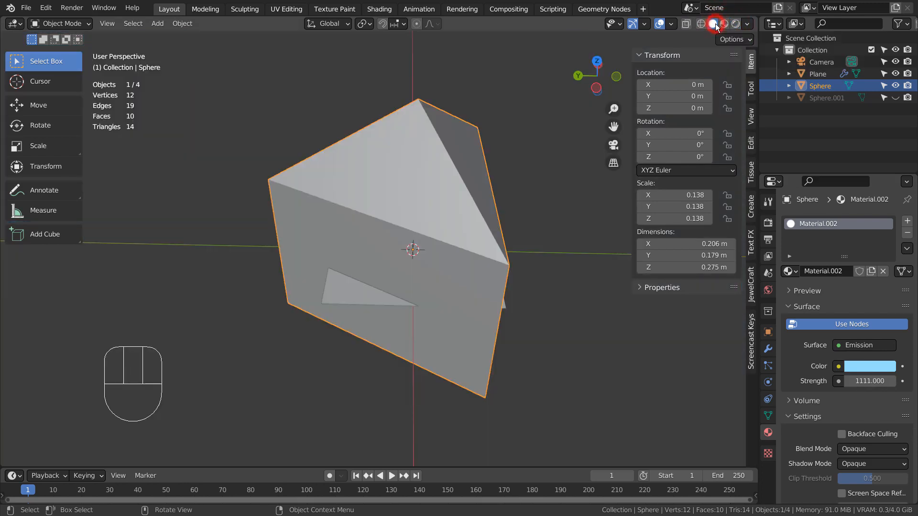
- Hide the small Sphere in the viewport and select the emitter Plane
{"action": "scroll", "coordinate": [583, 264], "scroll_direction": "down", "scroll_amount": 4}
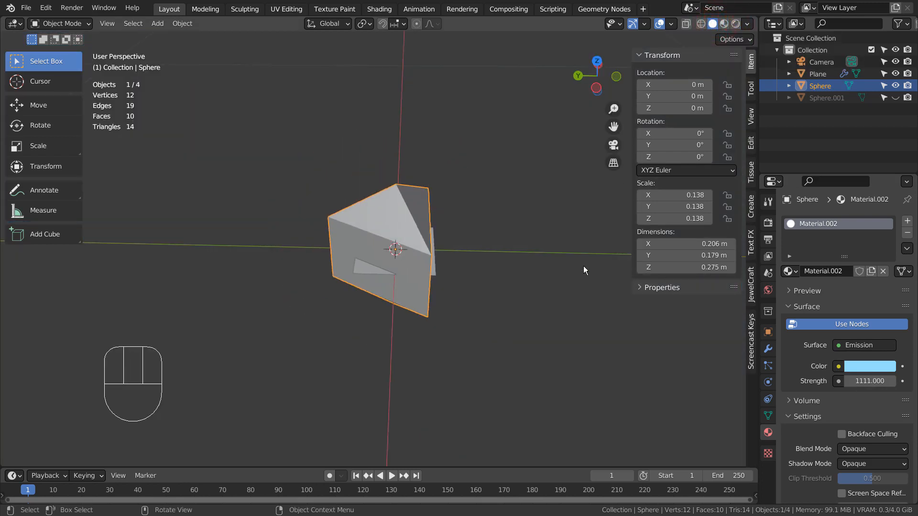
{"action": "left_click", "coordinate": [896, 86]}
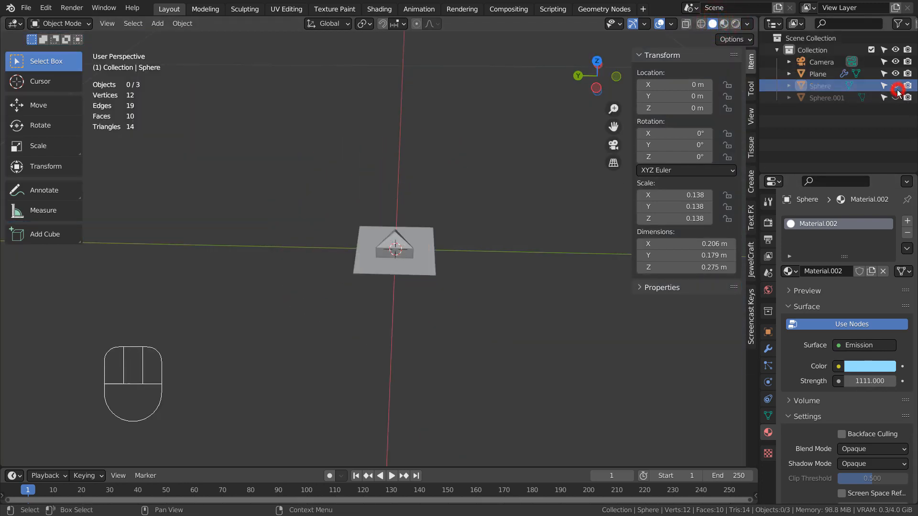
{"action": "left_click", "coordinate": [428, 246]}
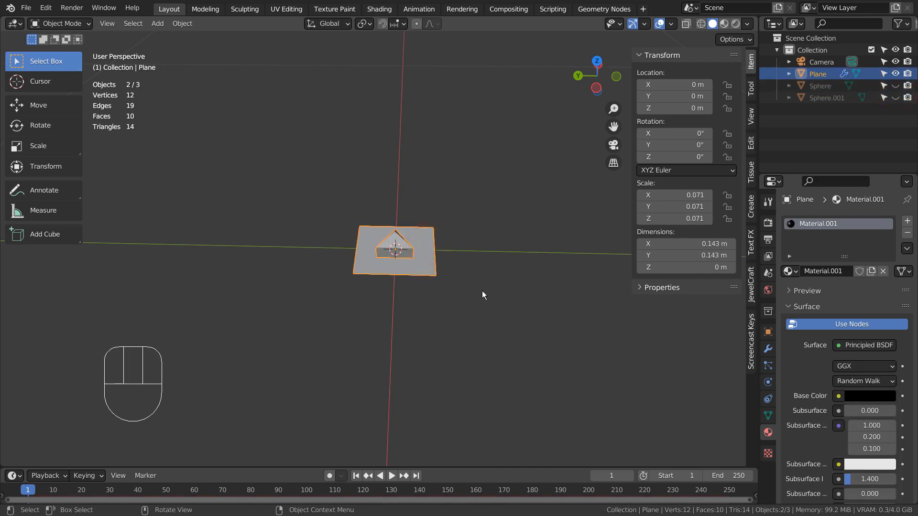
{"action": "middle_click_drag", "start_coordinate": [482, 295], "coordinate": [681, 373]}
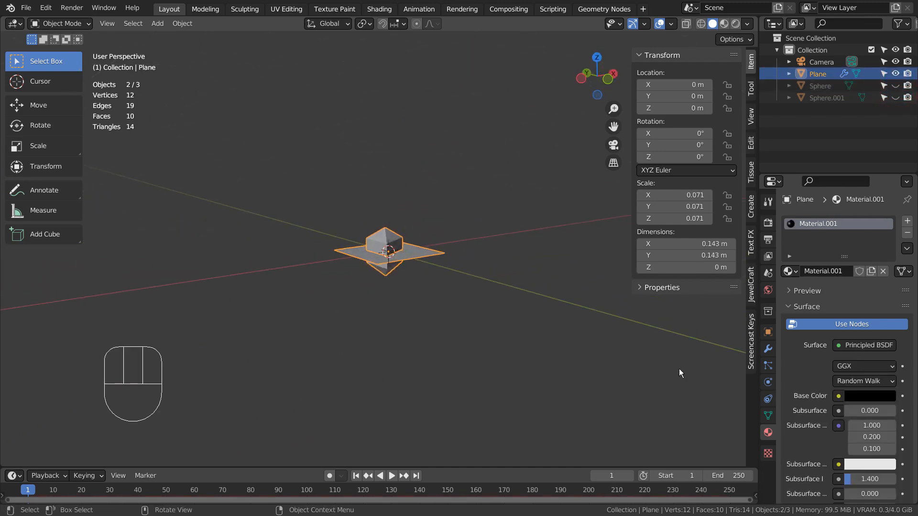
- Review the Plane's particle emission, velocity, render and extra settings in a maximized properties view
{"action": "left_click", "coordinate": [768, 364]}
{"action": "key", "text": "ctrl+space"}
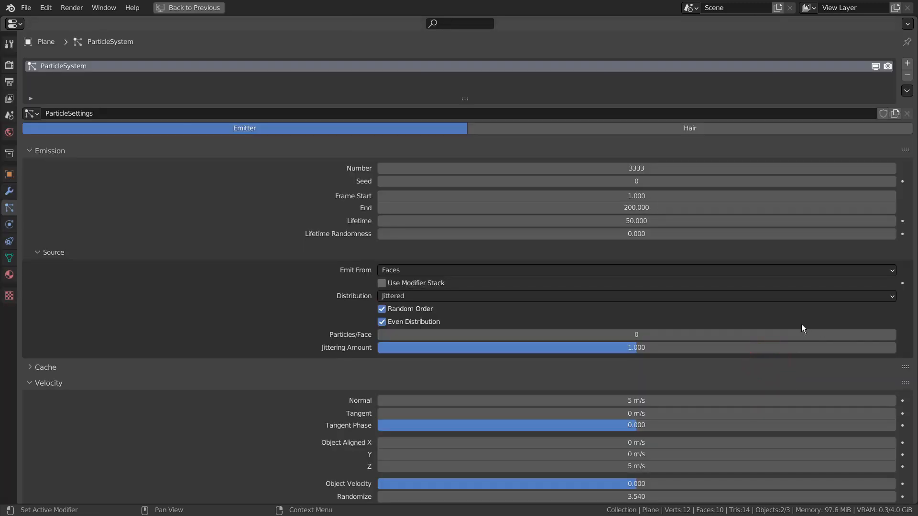
{"action": "scroll", "coordinate": [785, 326], "scroll_direction": "down", "scroll_amount": 4}
{"action": "scroll", "coordinate": [784, 326], "scroll_direction": "down", "scroll_amount": 1}
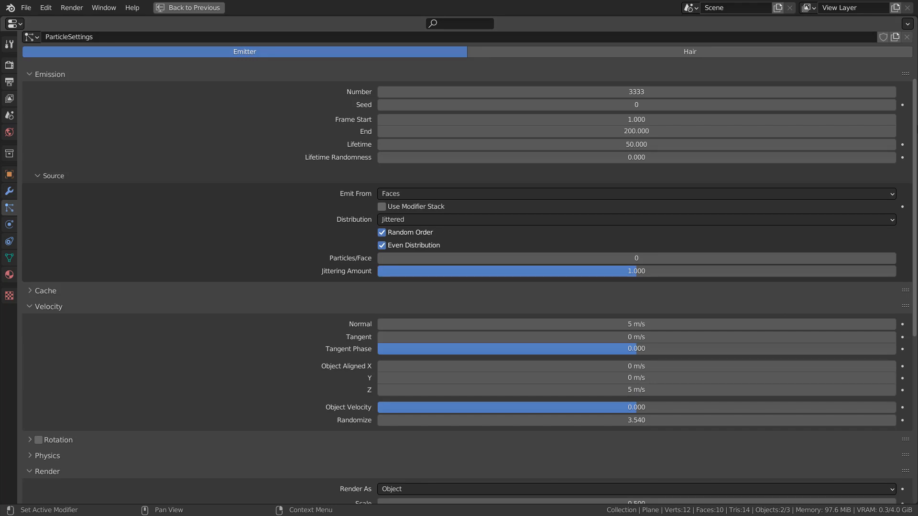
{"action": "scroll", "coordinate": [704, 230], "scroll_direction": "down", "scroll_amount": 15}
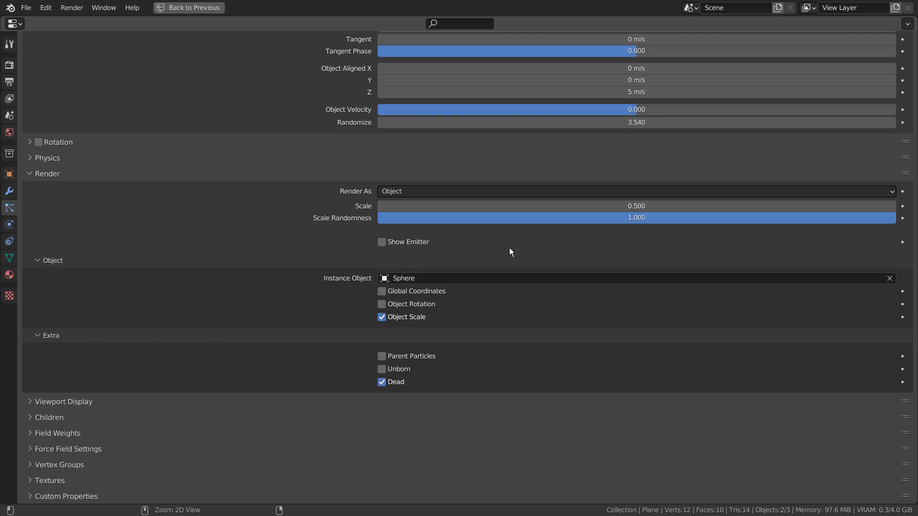
{"action": "key", "text": "ctrl+space"}
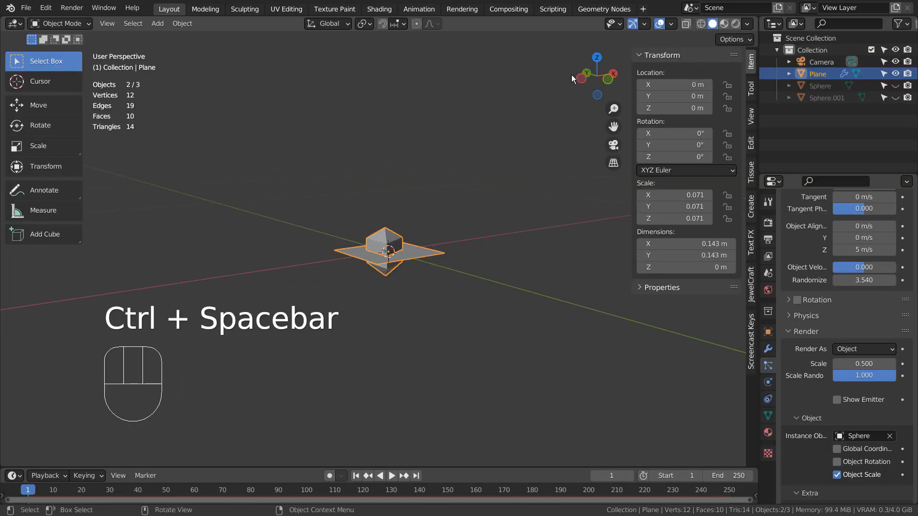
- Play the particle animation in Solid shading until near the end and view the particle cloud from several sides
{"action": "key", "text": "space"}
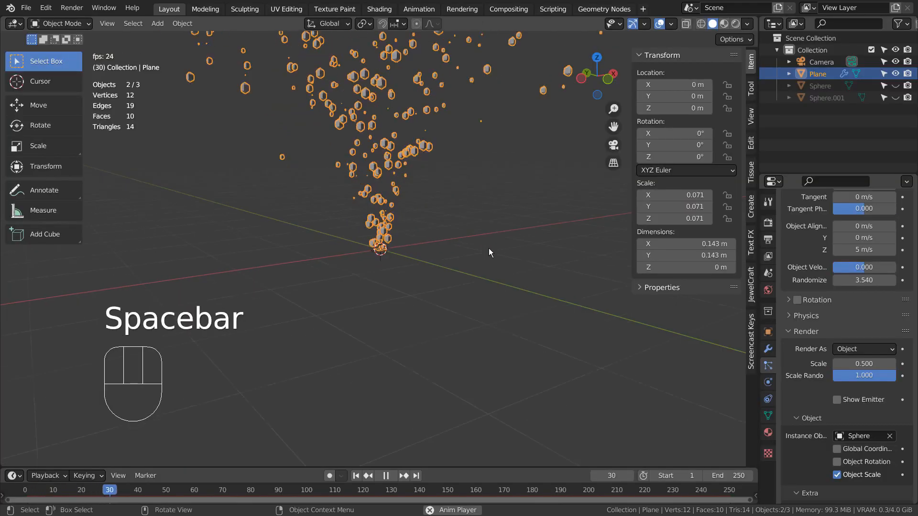
{"action": "middle_click_drag", "start_coordinate": [489, 248], "coordinate": [523, 319]}
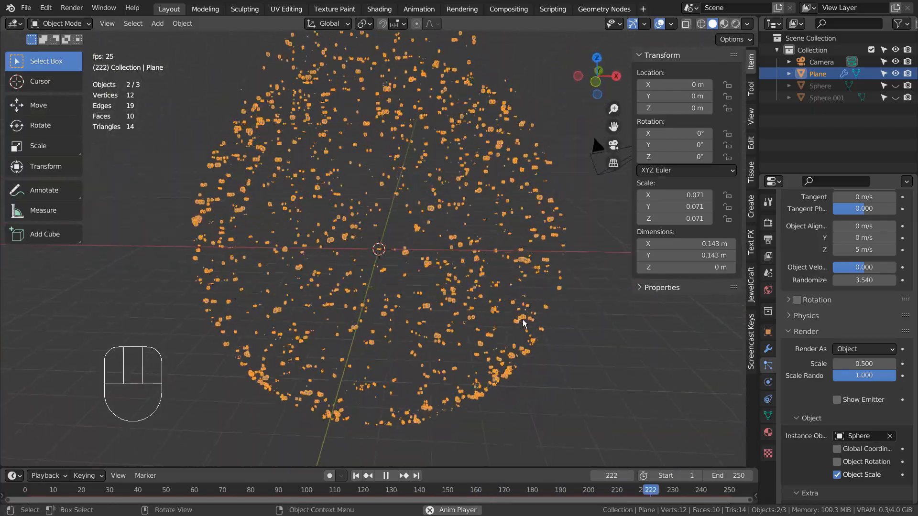
{"action": "key", "text": "space"}
{"action": "middle_click_drag", "start_coordinate": [579, 311], "coordinate": [523, 253]}
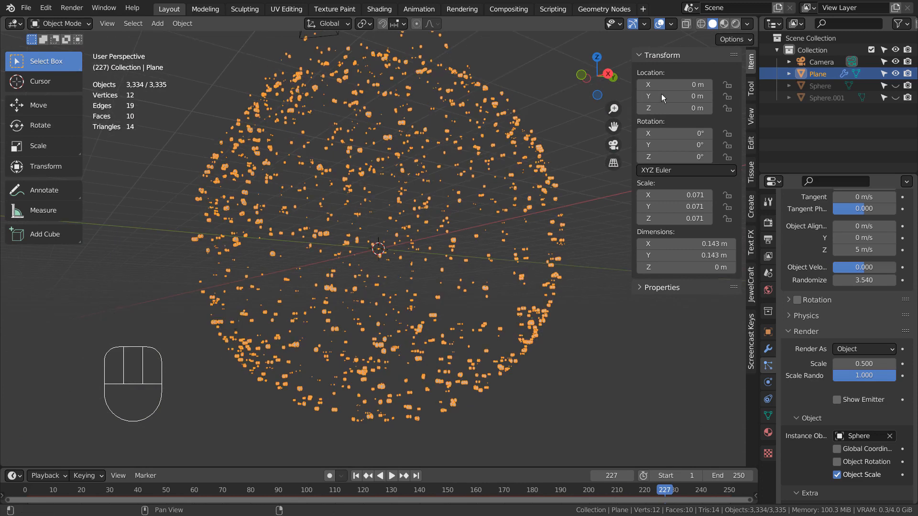
- Switch the viewport to Rendered shading and play the remaining frames of the explosion
{"action": "left_click", "coordinate": [735, 24]}
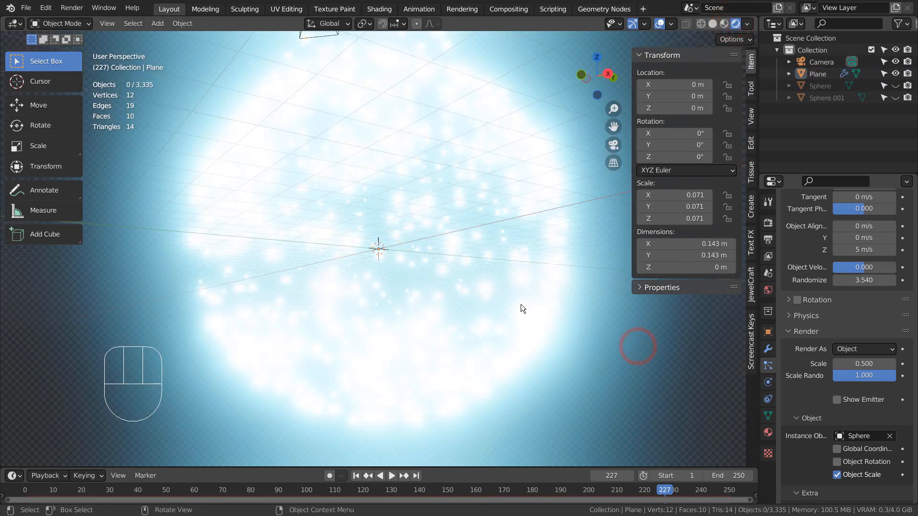
{"action": "key", "text": "space"}
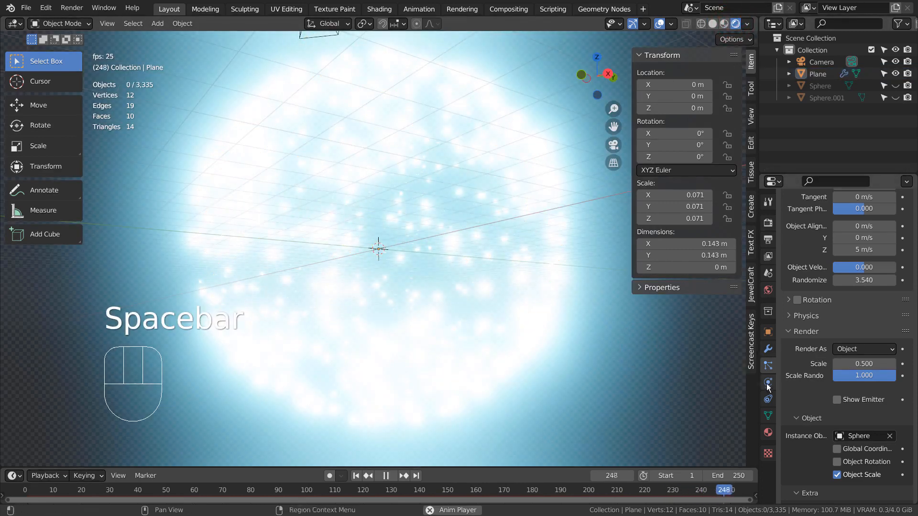
{"action": "key", "text": "space"}
- Set the emission strength of the small Sphere's material to 55
{"action": "left_click", "coordinate": [768, 432]}
{"action": "left_click", "coordinate": [820, 86]}
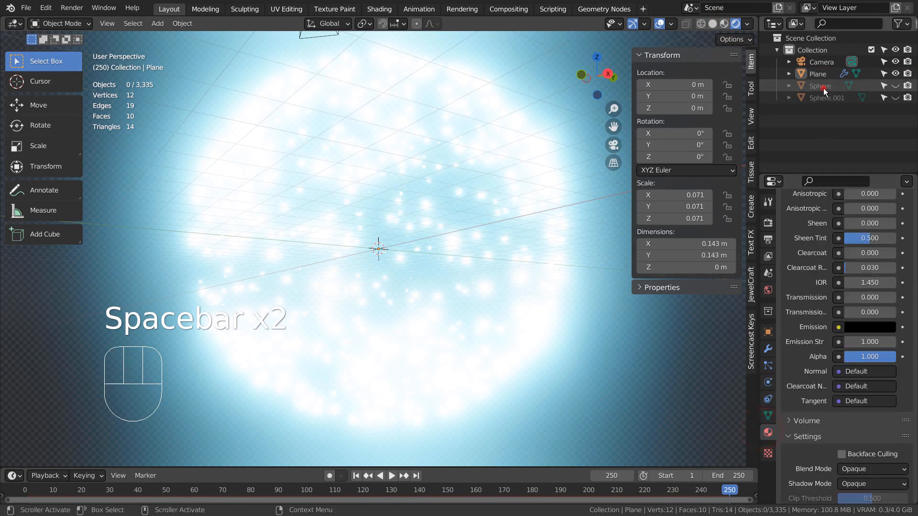
{"action": "double_click", "coordinate": [856, 287]}
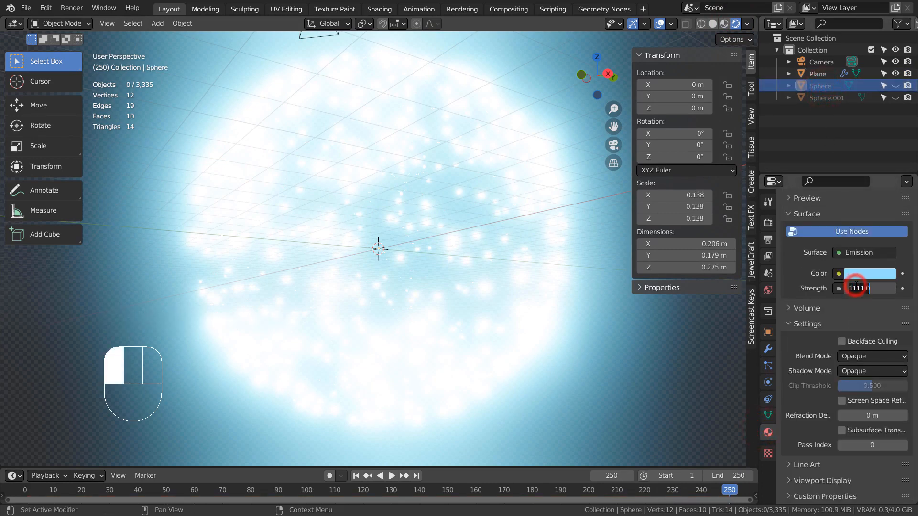
{"action": "type", "text": "55"}
{"action": "key", "text": "Return"}
{"action": "left_click", "coordinate": [553, 386]}
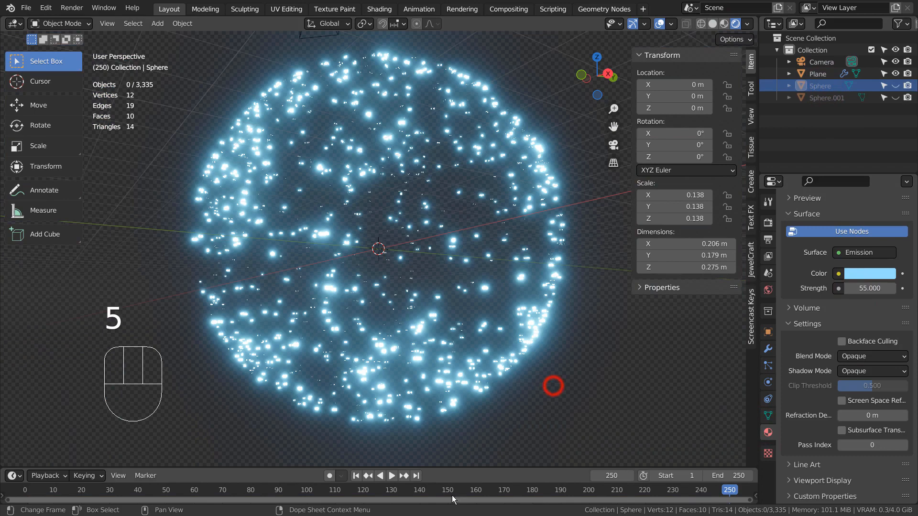
- Replay the glowing explosion from the first frame in Rendered shading and examine it from different sides
{"action": "left_click", "coordinate": [355, 476]}
{"action": "left_click", "coordinate": [392, 476]}
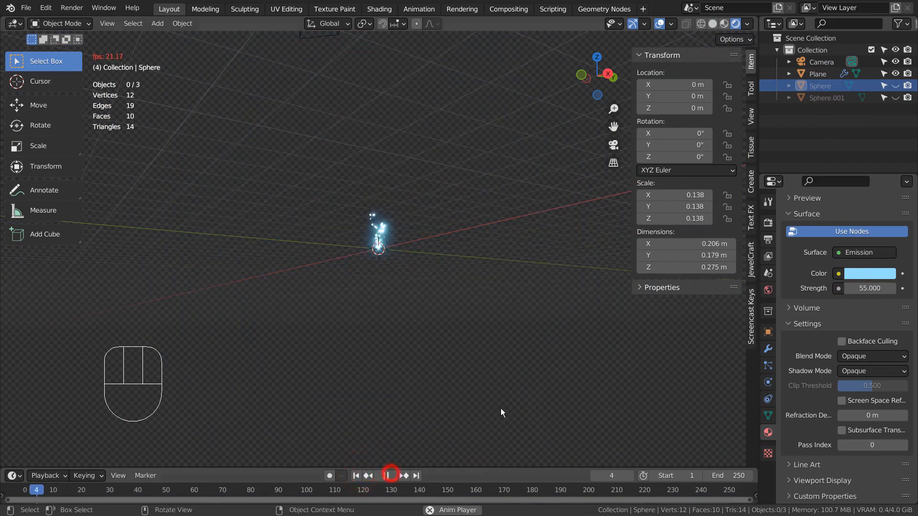
{"action": "left_click", "coordinate": [616, 345]}
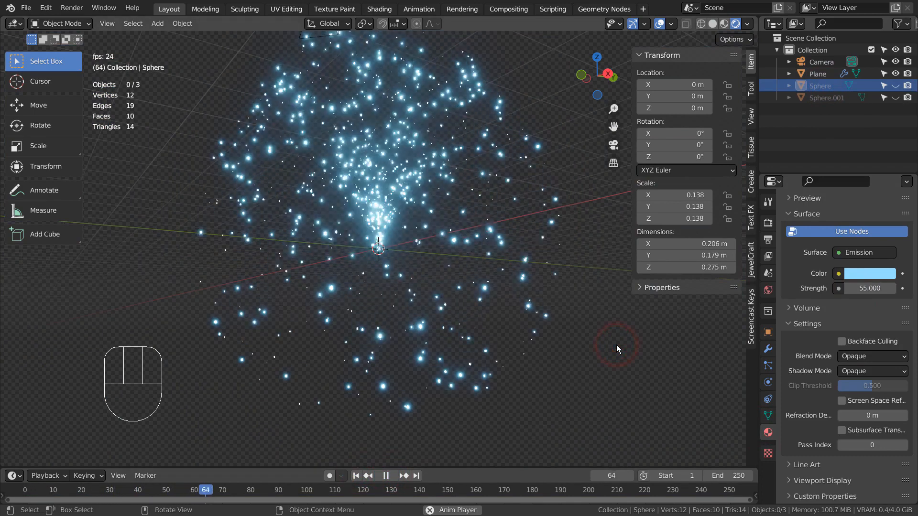
{"action": "middle_click_drag", "start_coordinate": [644, 372], "coordinate": [321, 393]}
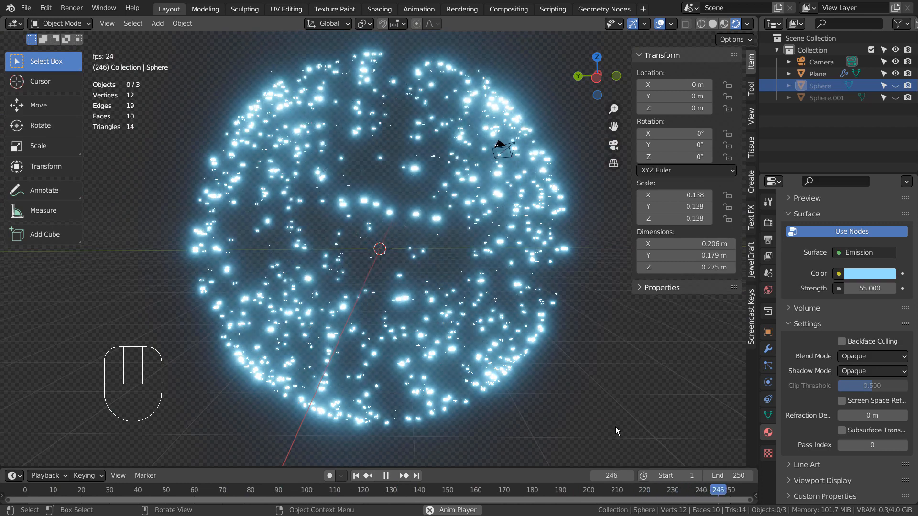
{"action": "key", "text": "space"}
{"action": "middle_click_drag", "start_coordinate": [579, 402], "coordinate": [598, 378]}
- Try a warm emission color on the small Sphere's material, inspect the particles and undo the color change
{"action": "left_click", "coordinate": [889, 274]}
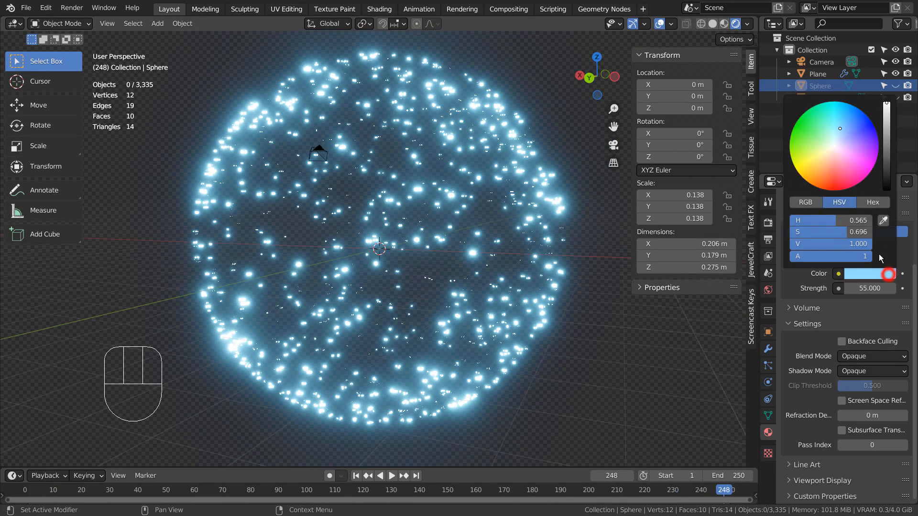
{"action": "left_click", "coordinate": [815, 175]}
{"action": "middle_click_drag", "start_coordinate": [599, 377], "coordinate": [360, 365]}
{"action": "scroll", "coordinate": [492, 368], "scroll_direction": "up", "scroll_amount": 5}
{"action": "middle_click_drag", "start_coordinate": [492, 367], "coordinate": [530, 365]}
{"action": "scroll", "coordinate": [569, 334], "scroll_direction": "down", "scroll_amount": 8}
{"action": "key", "text": "ctrl+z"}
{"action": "key", "text": "ctrl+z"}
{"action": "left_click", "coordinate": [521, 365]}
{"action": "scroll", "coordinate": [550, 368], "scroll_direction": "up", "scroll_amount": 6}
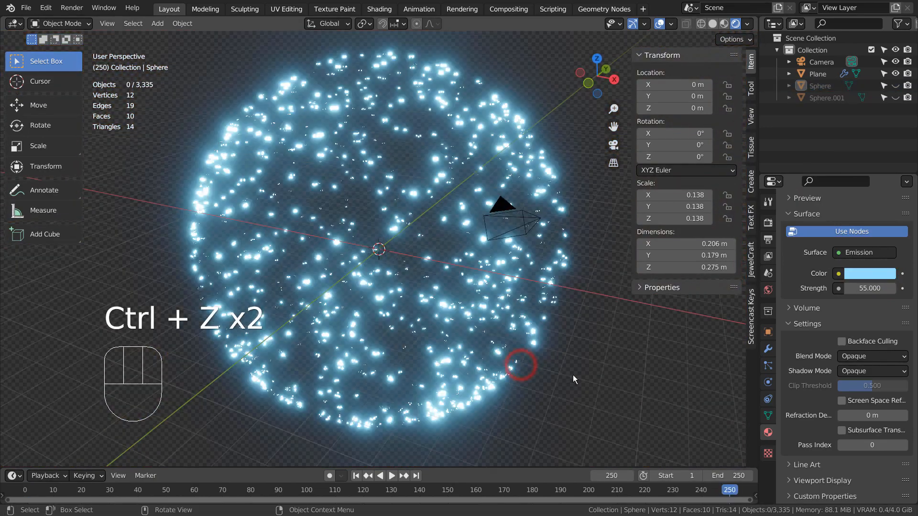
{"action": "scroll", "coordinate": [669, 400], "scroll_direction": "down", "scroll_amount": 3}
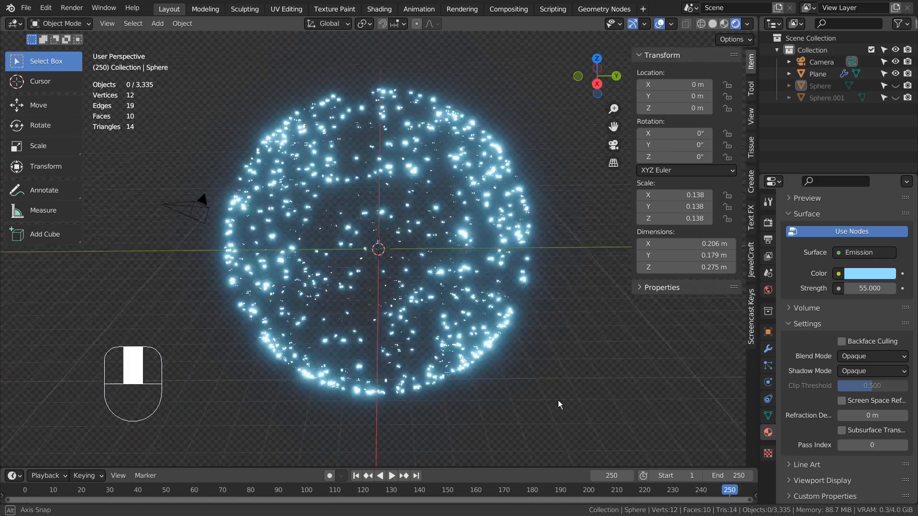